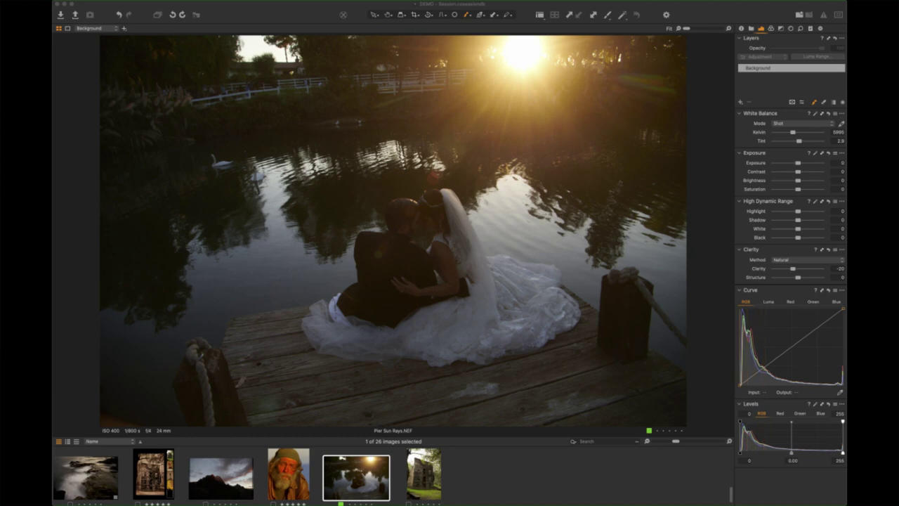
Set the High Dynamic Range Black value to -60 on the background of the pier wedding photo.
{"action": "left_click_drag", "start_coordinate": [798, 237], "coordinate": [783, 237]}
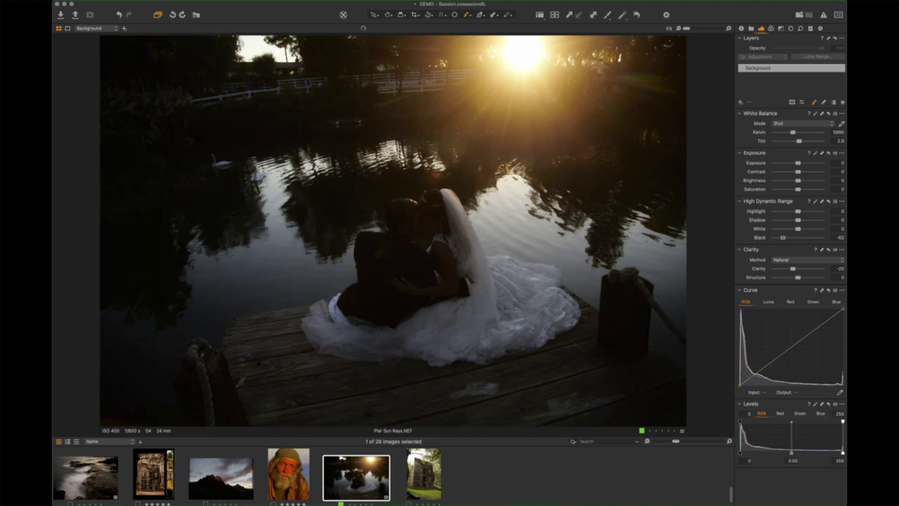
{"action": "left_click_drag", "start_coordinate": [784, 237], "coordinate": [782, 237]}
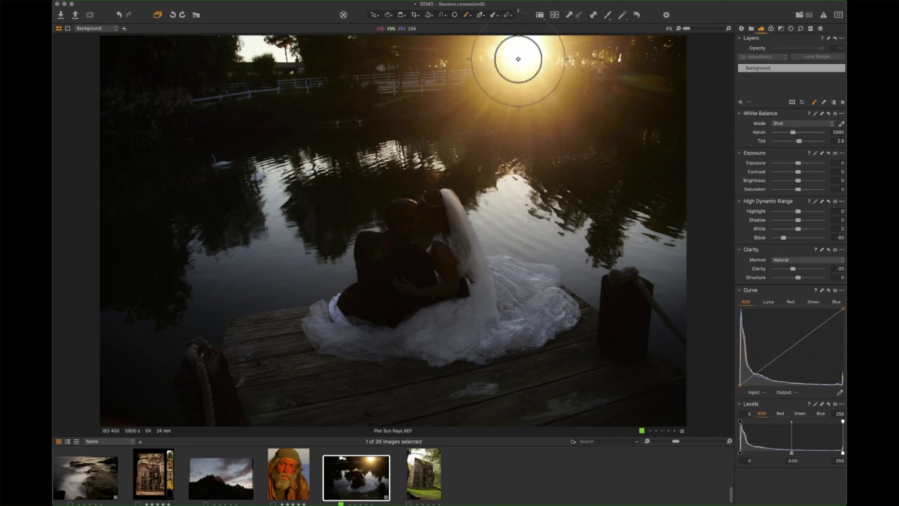
Shrink the brush to a small size and place the starting point of a new mask on the sun.
{"action": "key", "text": "["}
{"action": "key", "text": "["}
{"action": "key", "text": "["}
{"action": "key", "text": "["}
{"action": "key", "text": "["}
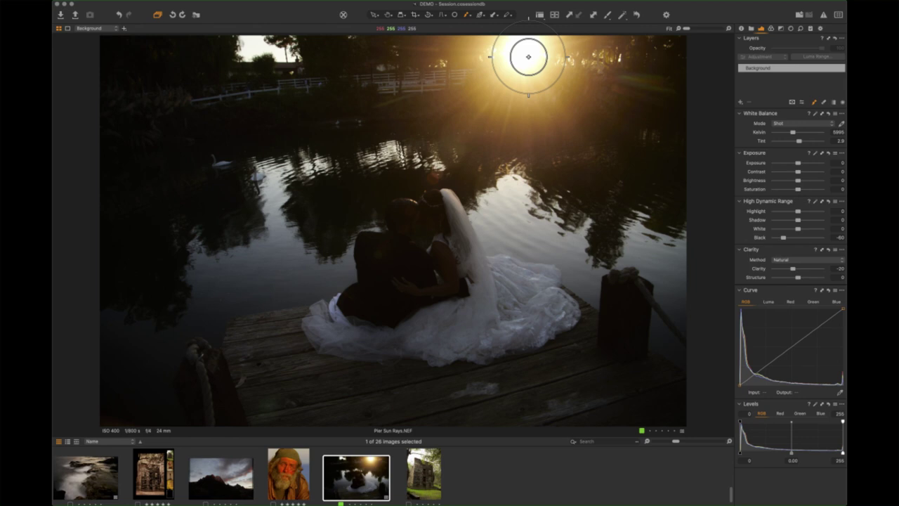
{"action": "key", "text": "bracketleft"}
{"action": "key", "text": "bracketleft"}
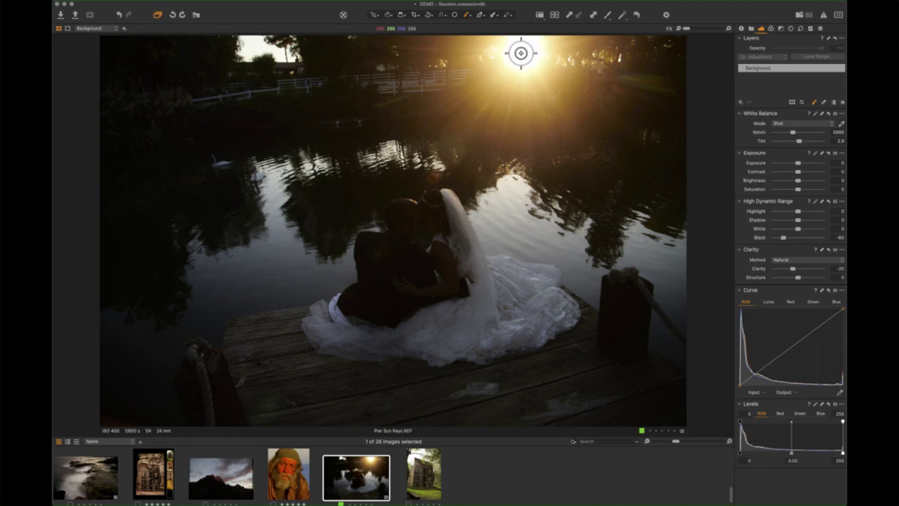
{"action": "left_click", "coordinate": [523, 52]}
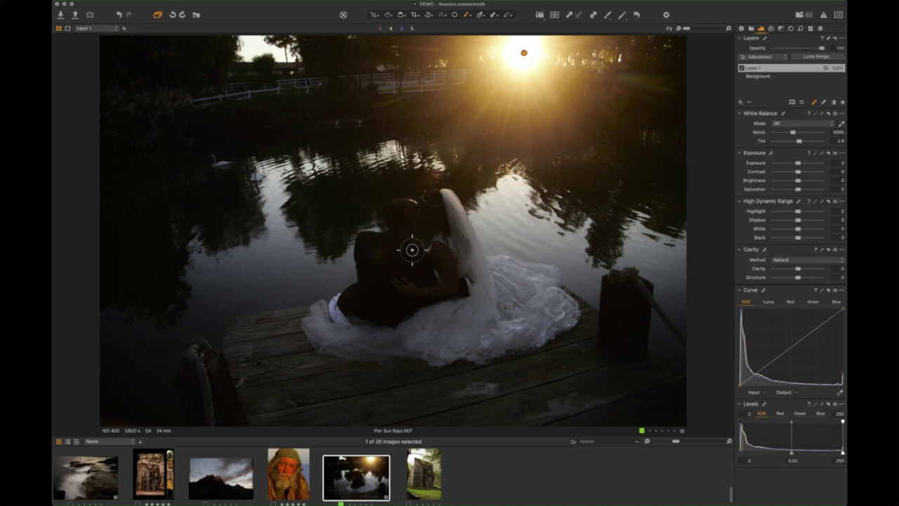
Enlarge the brush to cover the couple and paint a widening light ray from the sun point down to them.
{"action": "key", "text": "]"}
{"action": "key", "text": "]"}
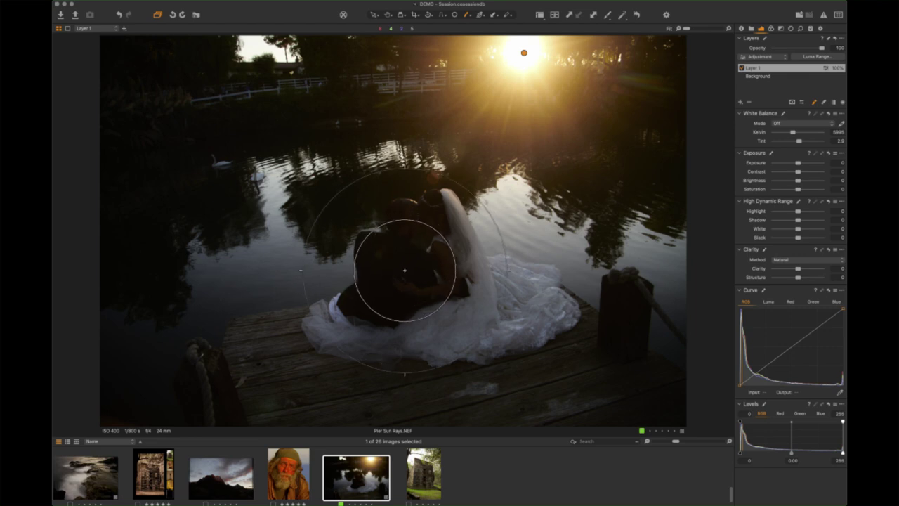
{"action": "key", "text": "bracketright"}
{"action": "key", "text": "bracketright"}
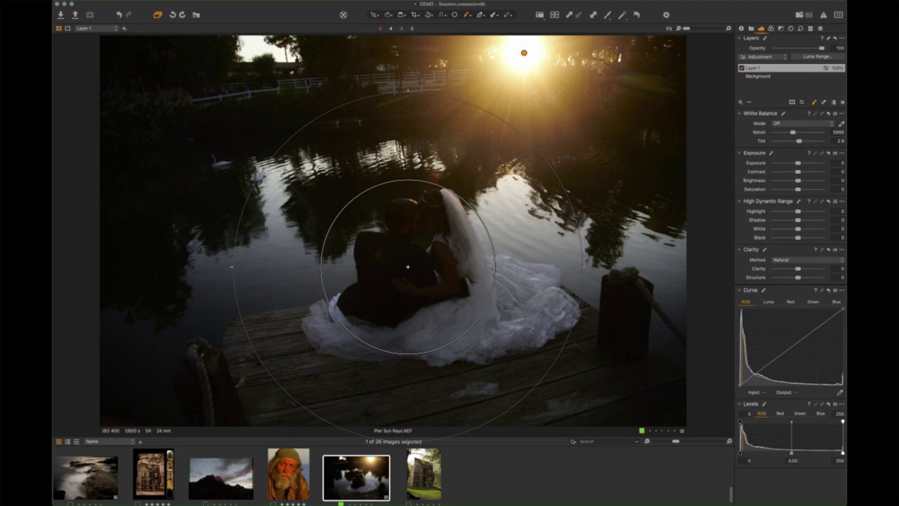
{"action": "key", "text": "bracketleft"}
{"action": "key", "text": "bracketleft"}
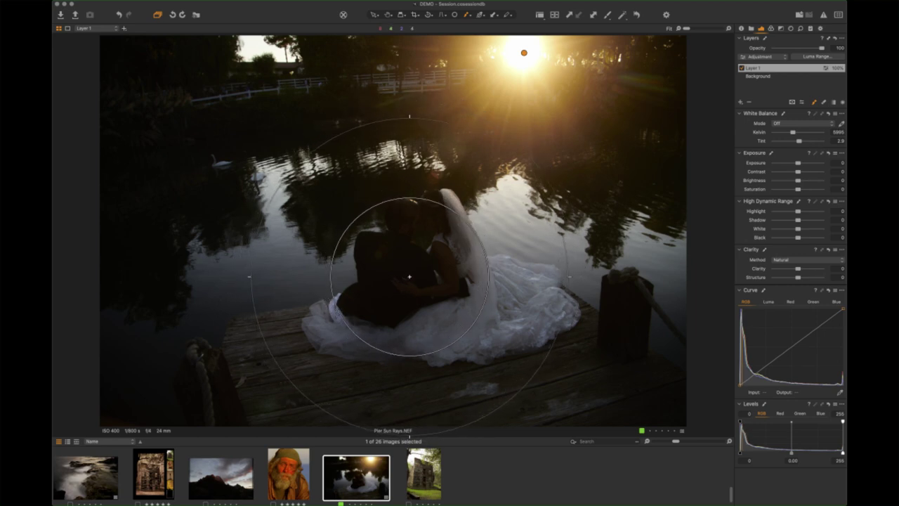
{"action": "key", "text": "bracketright"}
{"action": "key", "text": "bracketright"}
{"action": "key", "text": "bracketleft"}
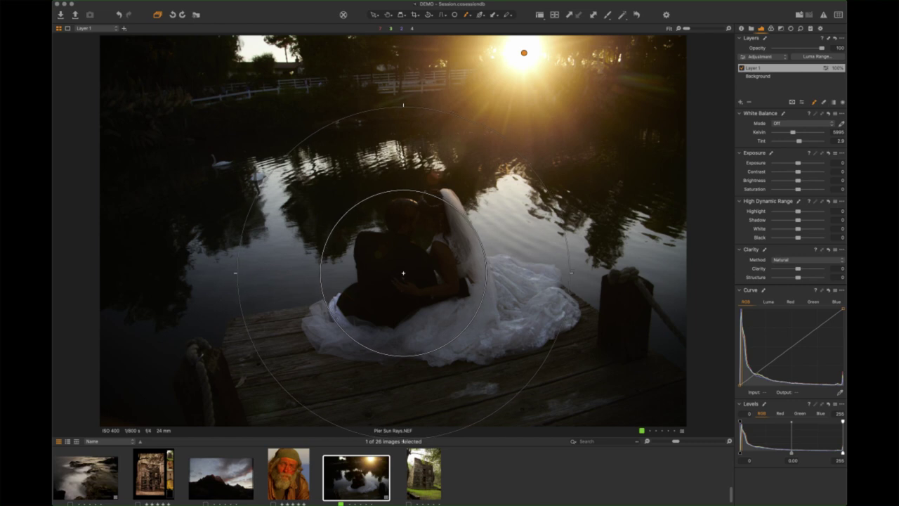
{"action": "key", "text": "bracketleft"}
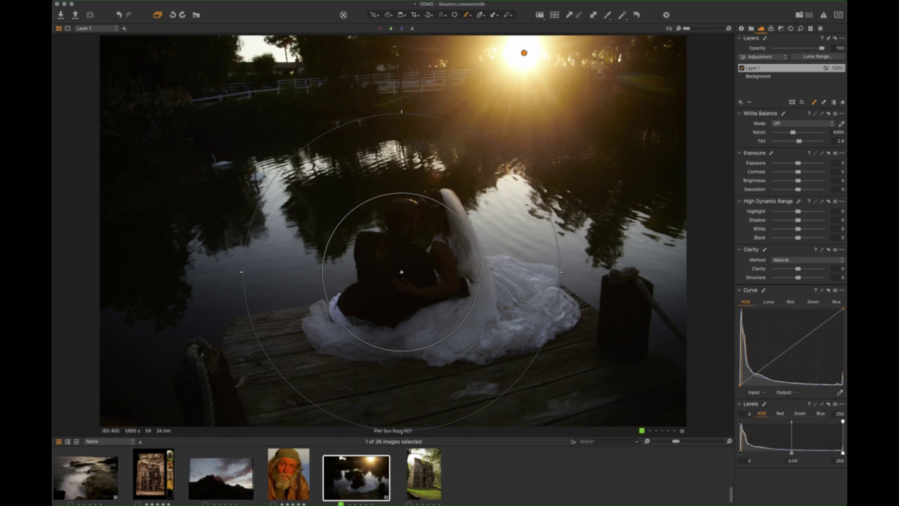
{"action": "left_click", "coordinate": [401, 272]}
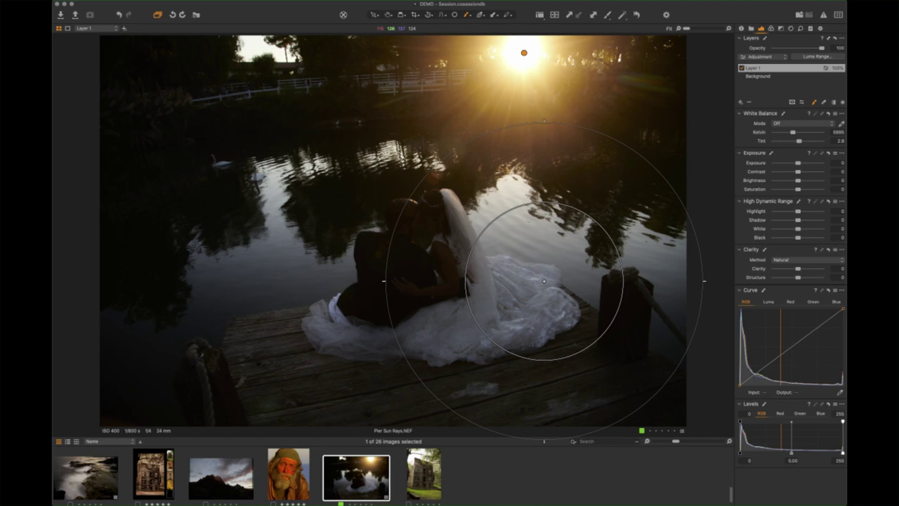
Check the painted ray's mask overlay and set Layer 1's exposure to 1.1.
{"action": "key", "text": "m"}
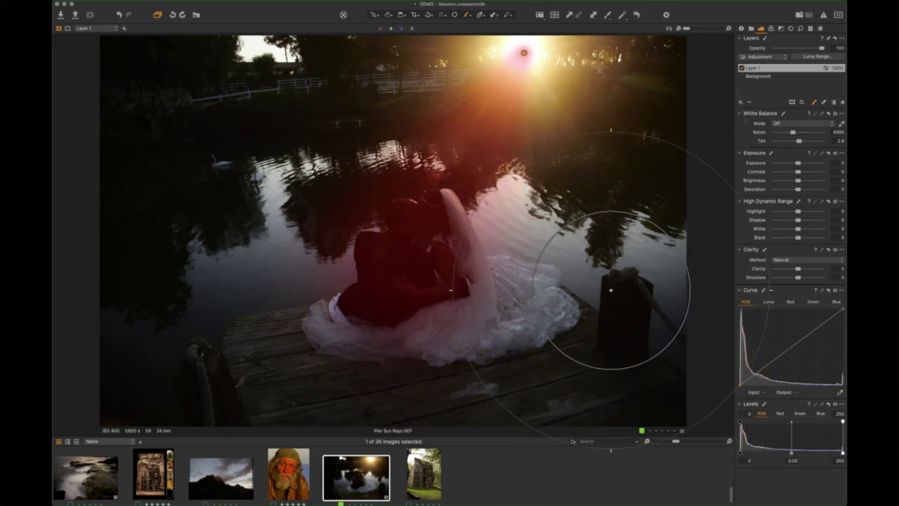
{"action": "key", "text": "m"}
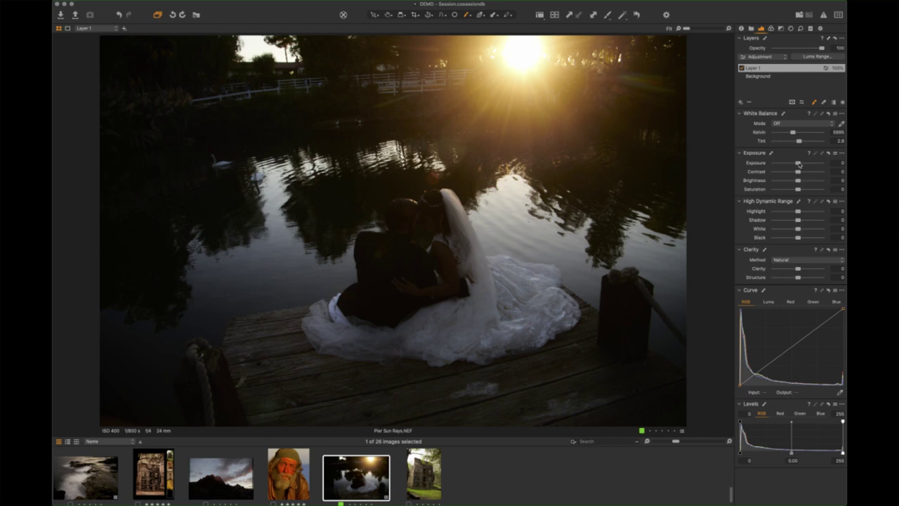
{"action": "mouse_move", "coordinate": [798, 164]}
{"action": "left_mouse_down"}
{"action": "mouse_move", "coordinate": [824, 163]}
{"action": "mouse_move", "coordinate": [792, 163]}
{"action": "mouse_move", "coordinate": [805, 164]}
{"action": "left_mouse_up"}
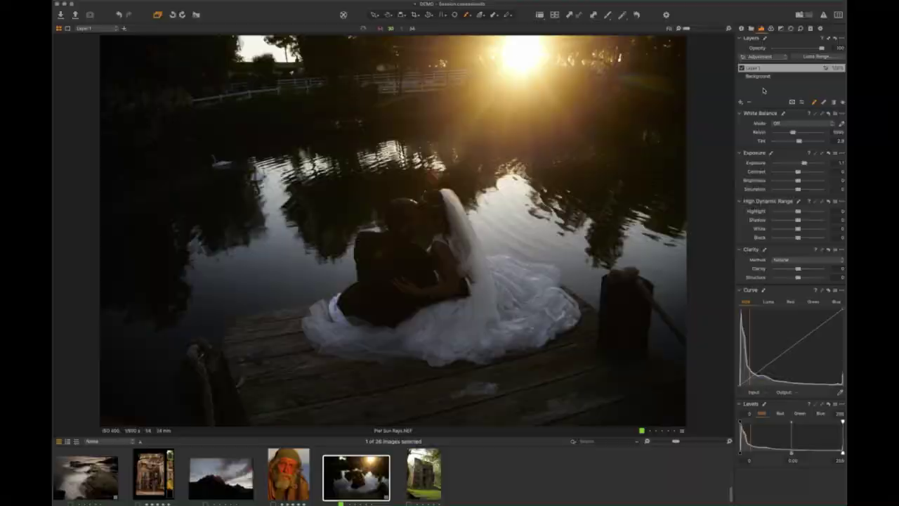
Add a second adjustment layer and give the brush a smaller size and a harder edge.
{"action": "left_click", "coordinate": [742, 102]}
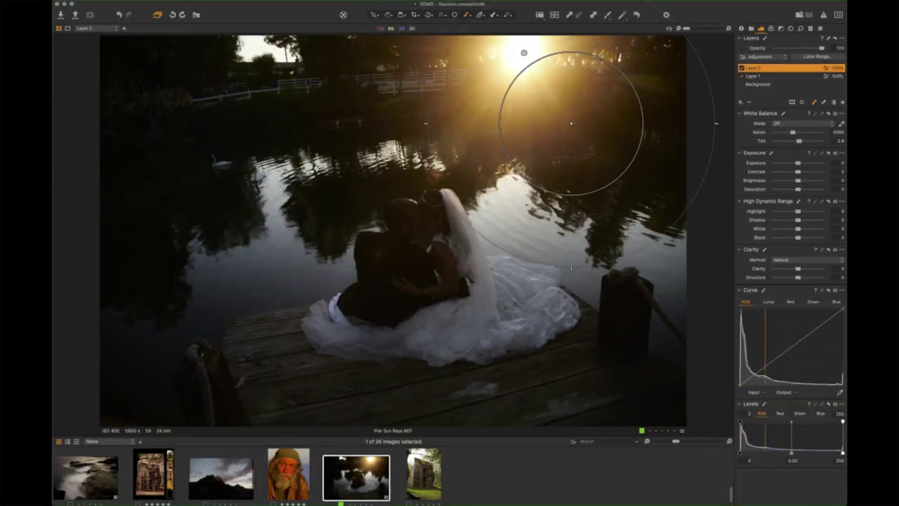
{"action": "key", "text": "bracketleft"}
{"action": "key", "text": "bracketleft"}
{"action": "key", "text": "bracketleft"}
{"action": "key", "text": "bracketleft"}
{"action": "key", "text": "["}
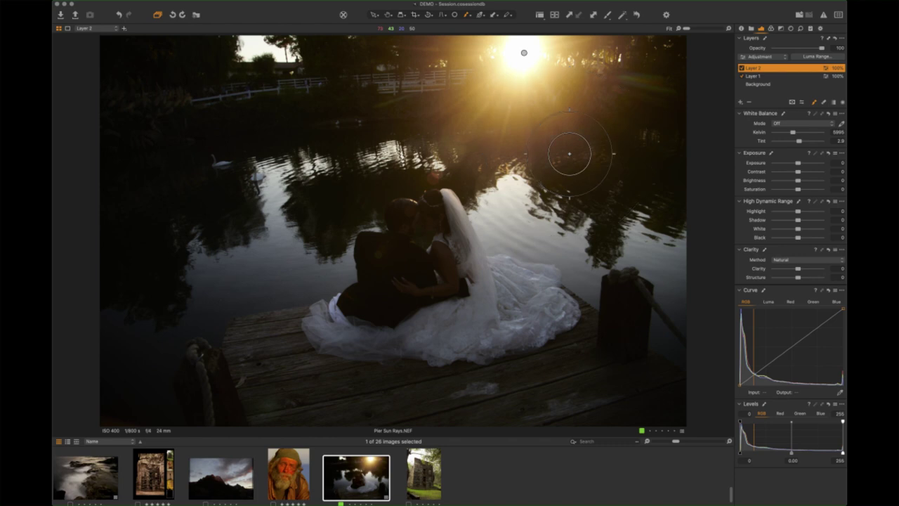
{"action": "right_click", "coordinate": [570, 154]}
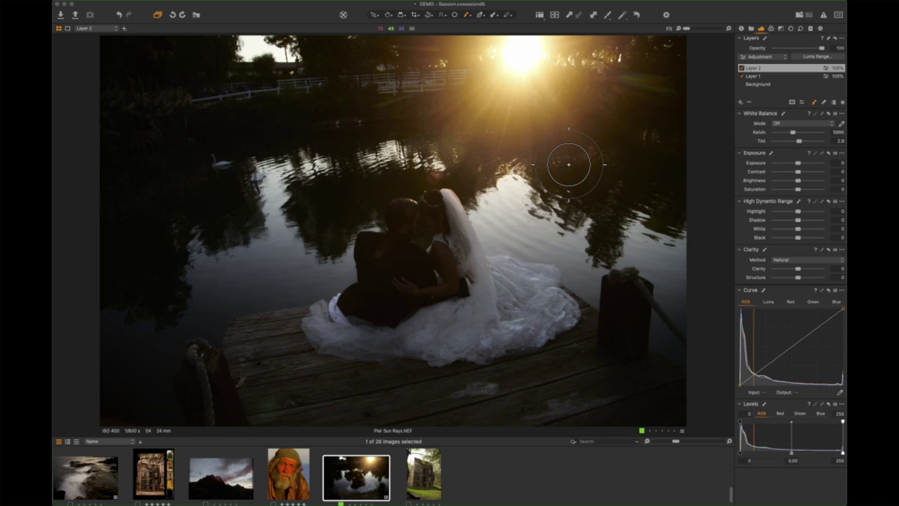
{"action": "left_click", "coordinate": [532, 75]}
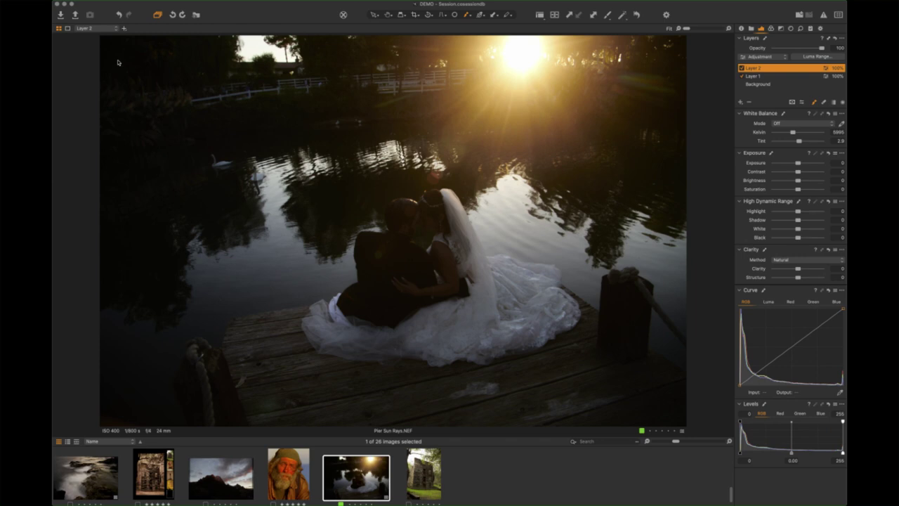
Paint a narrower ray on Layer 2, widening from a small point in the sun to the couple's heads.
{"action": "key", "text": "bracketleft"}
{"action": "key", "text": "bracketleft"}
{"action": "key", "text": "bracketleft"}
{"action": "key", "text": "bracketleft"}
{"action": "key", "text": "bracketleft"}
{"action": "left_click", "coordinate": [522, 59]}
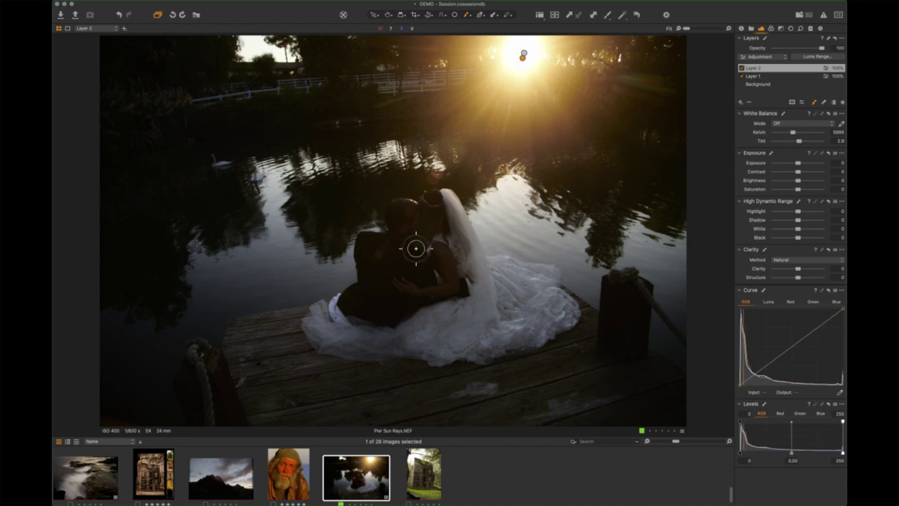
{"action": "key", "text": "bracketright"}
{"action": "key", "text": "bracketright"}
{"action": "key", "text": "bracketright"}
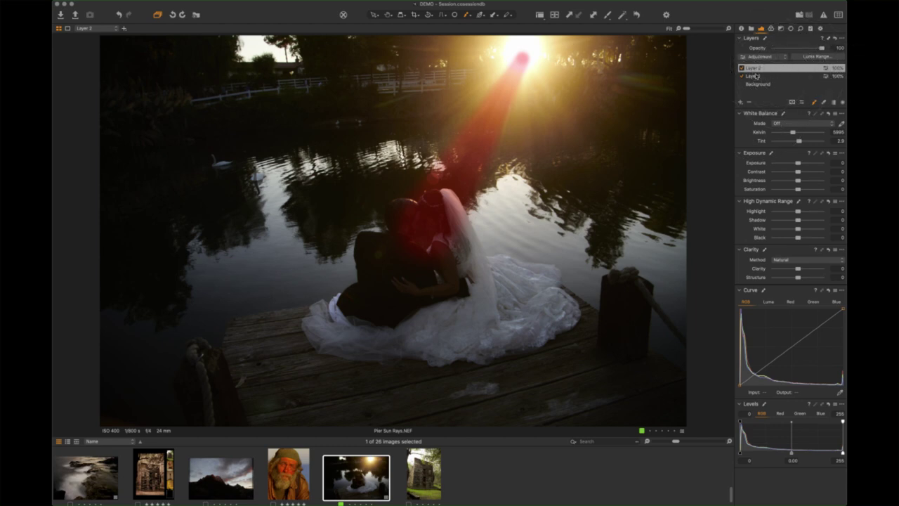
Compare the ray masks of Layer 1 and Layer 2, and set Layer 2's brightness to 50 and exposure to 0.03.
{"action": "left_click", "coordinate": [754, 75]}
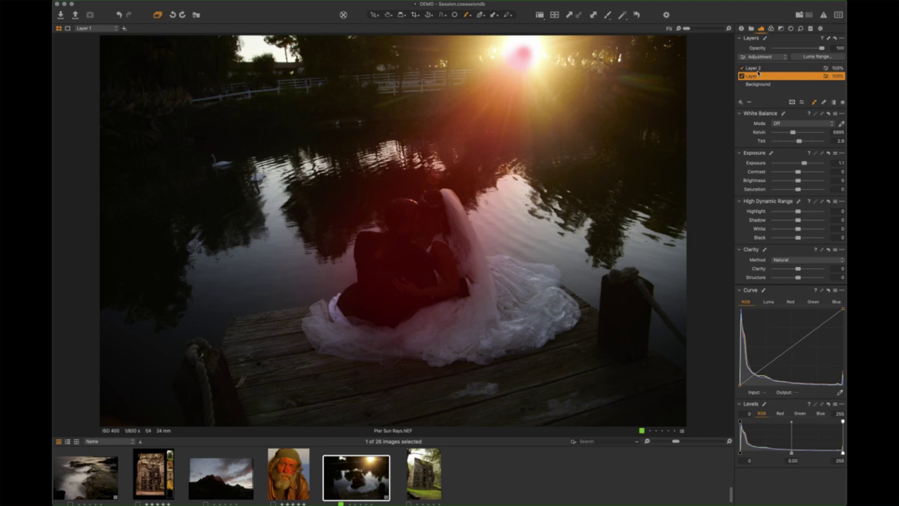
{"action": "left_click", "coordinate": [773, 68]}
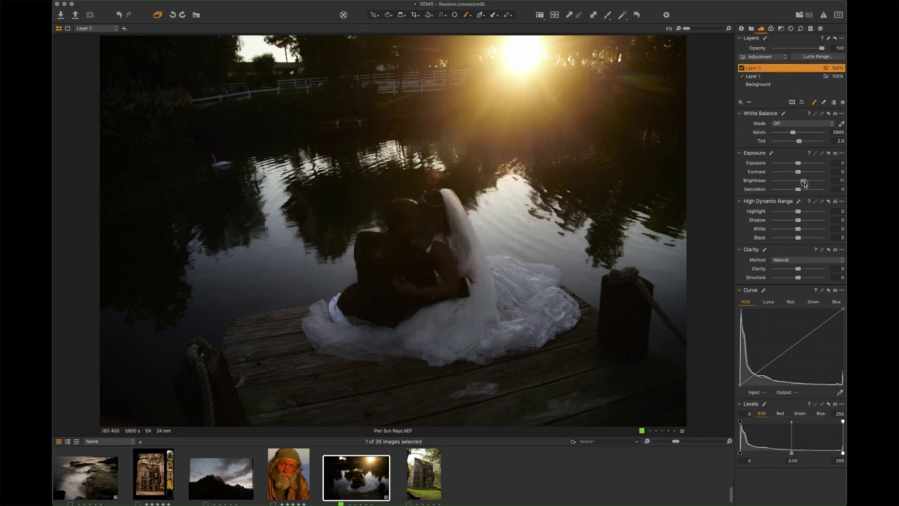
{"action": "mouse_move", "coordinate": [803, 182]}
{"action": "left_mouse_down"}
{"action": "mouse_move", "coordinate": [834, 185]}
{"action": "mouse_move", "coordinate": [798, 184]}
{"action": "mouse_move", "coordinate": [840, 164]}
{"action": "mouse_move", "coordinate": [799, 165]}
{"action": "mouse_move", "coordinate": [822, 181]}
{"action": "left_mouse_up"}
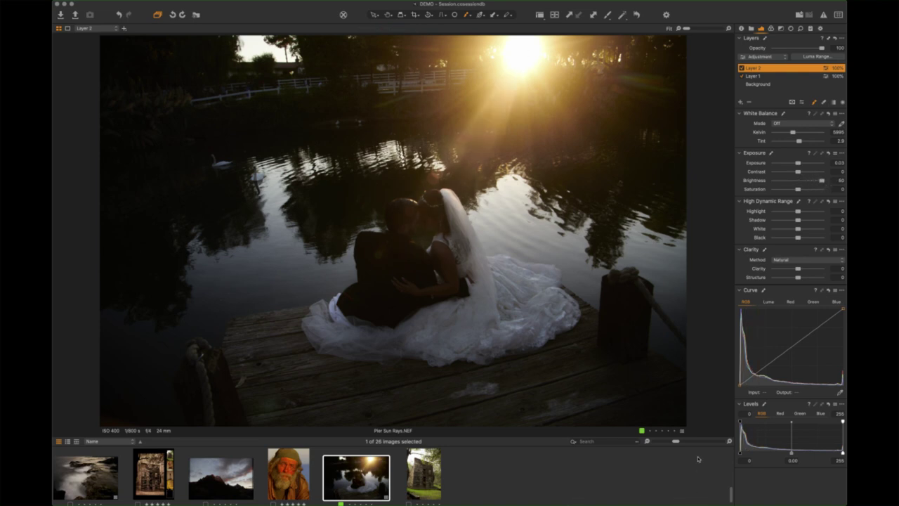
Open the cloudy sunset photo D80_4597.DNG and reset all of its adjustments.
{"action": "scroll", "coordinate": [654, 472], "scroll_direction": "up", "scroll_amount": 5}
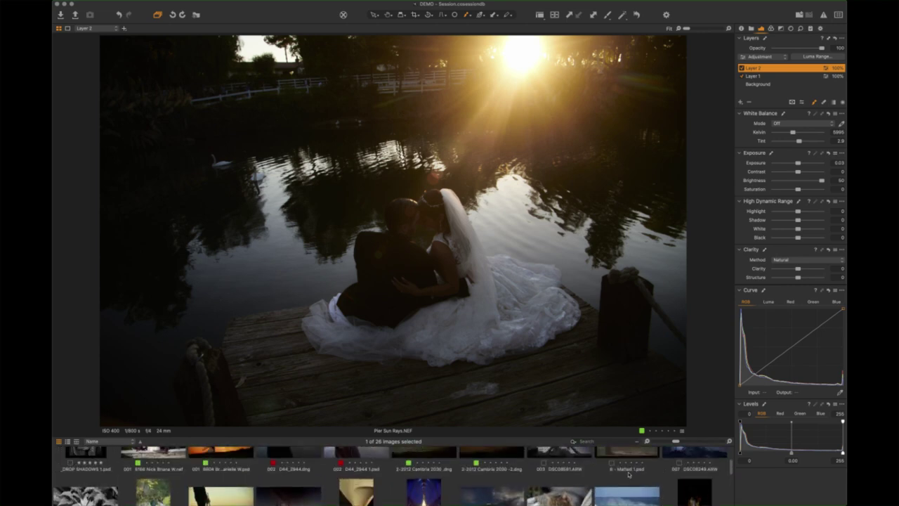
{"action": "left_click", "coordinate": [494, 491]}
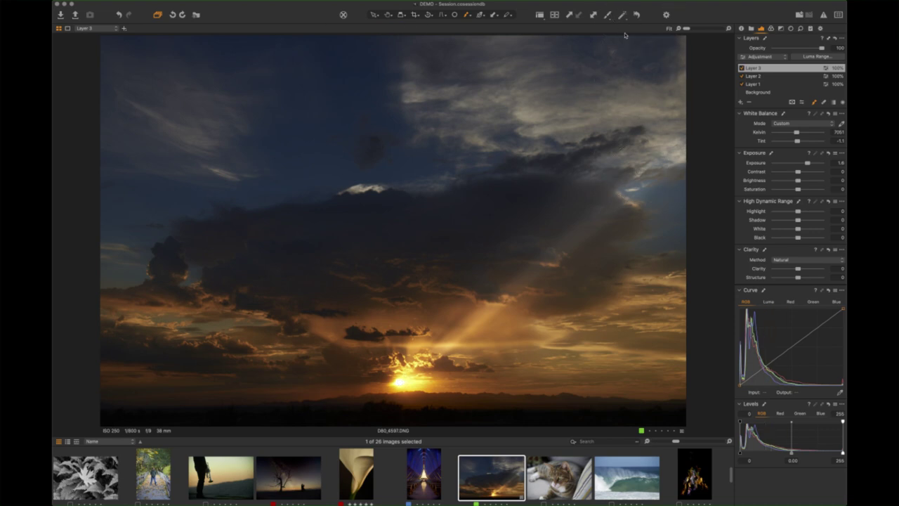
{"action": "left_click", "coordinate": [642, 16]}
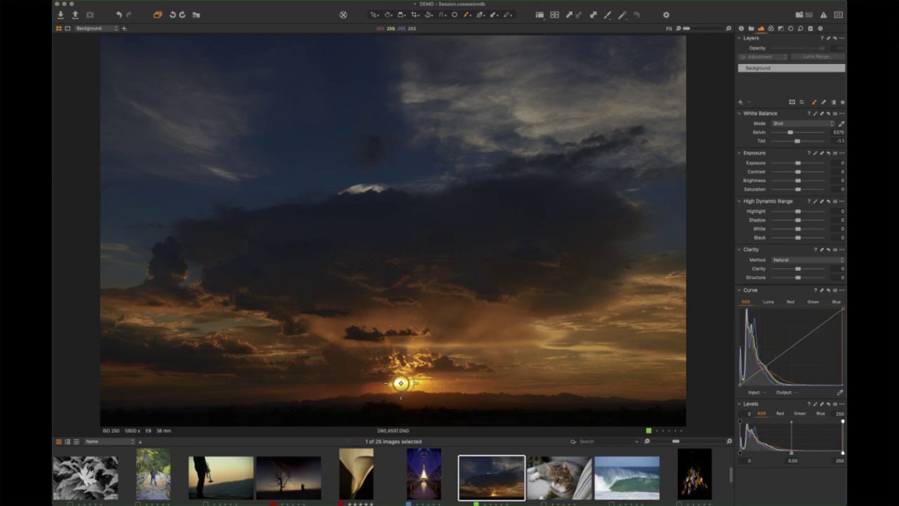
Paint a ray on a new layer, widening from the sun to the photo's right edge, and check its mask overlay.
{"action": "left_click", "coordinate": [400, 383]}
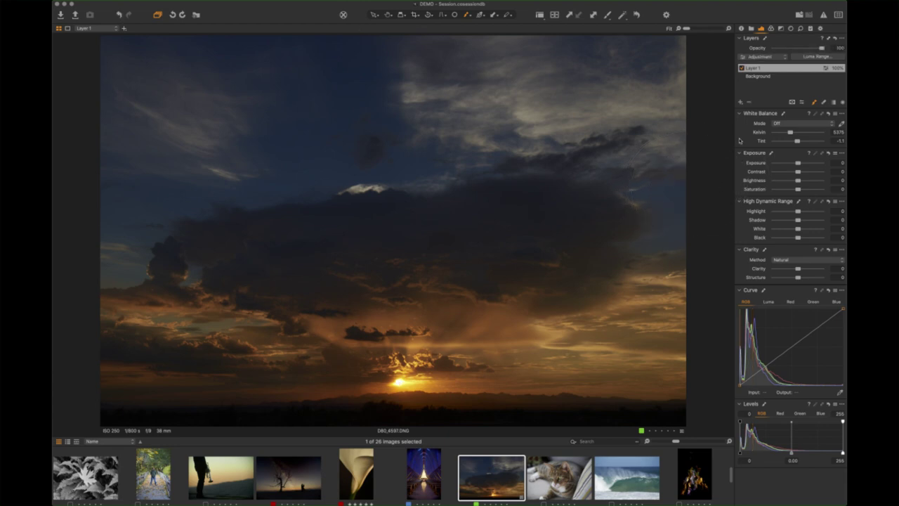
{"action": "key", "text": "m"}
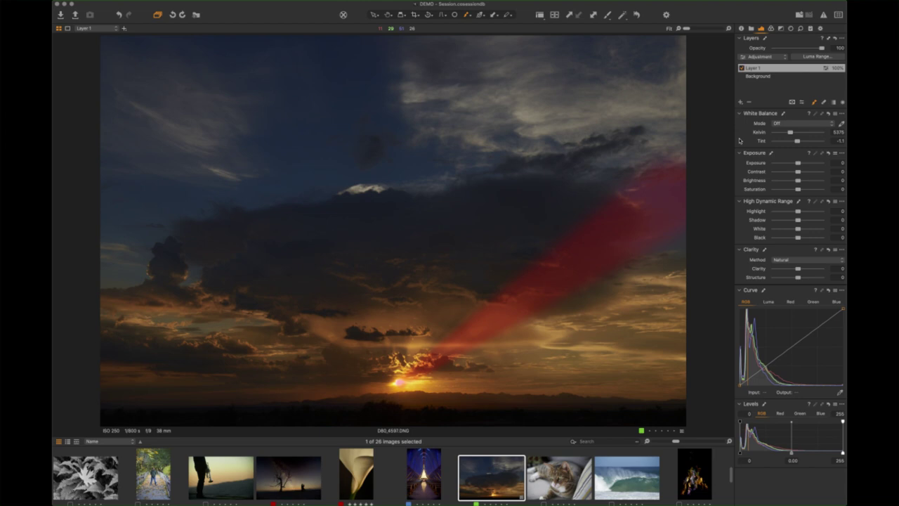
{"action": "key", "text": "m"}
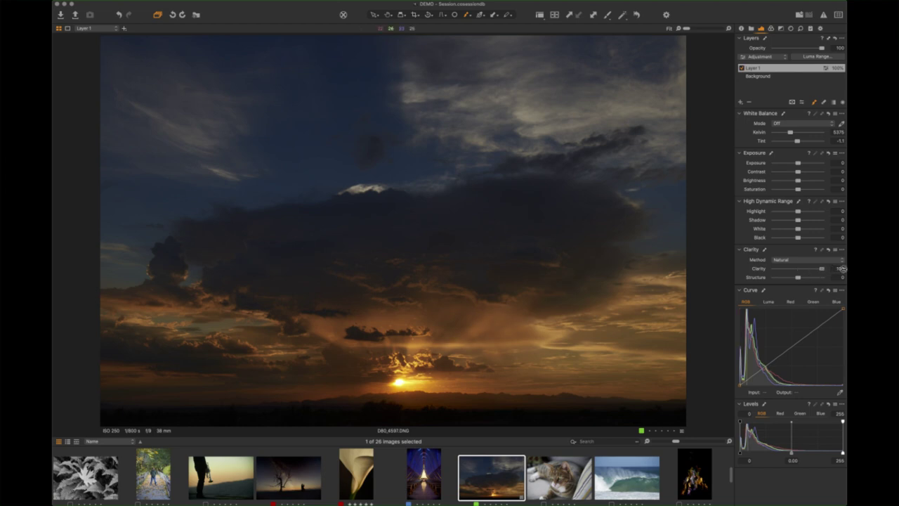
Set the ray layer's clarity to 2 and exposure to 1.04, and warm its white balance.
{"action": "left_click_drag", "start_coordinate": [781, 267], "coordinate": [827, 270]}
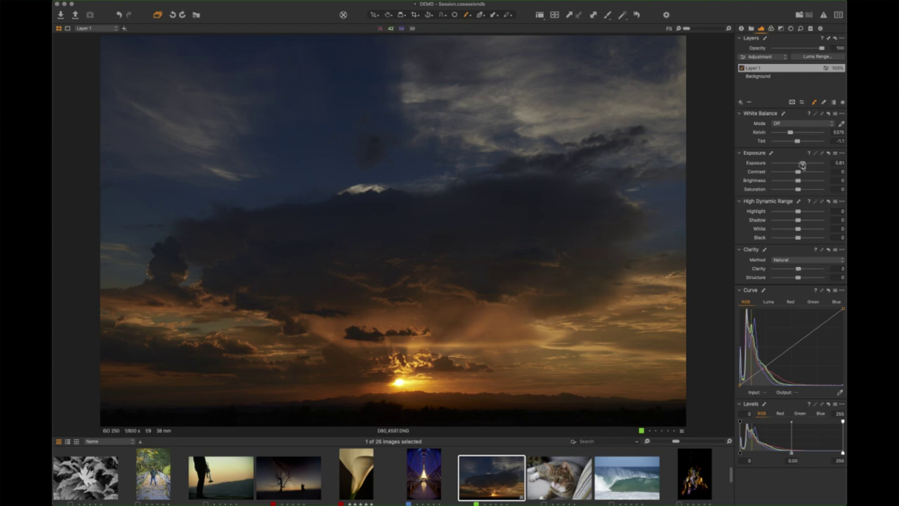
{"action": "left_click_drag", "start_coordinate": [802, 164], "coordinate": [804, 163]}
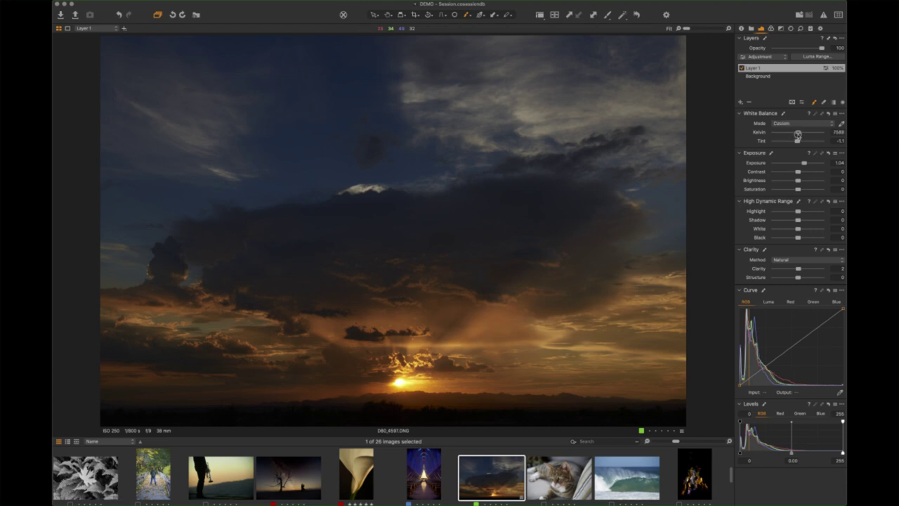
Toggle Layer 1's visibility to compare the ray effect, leaving the layer switched off.
{"action": "left_click", "coordinate": [742, 69]}
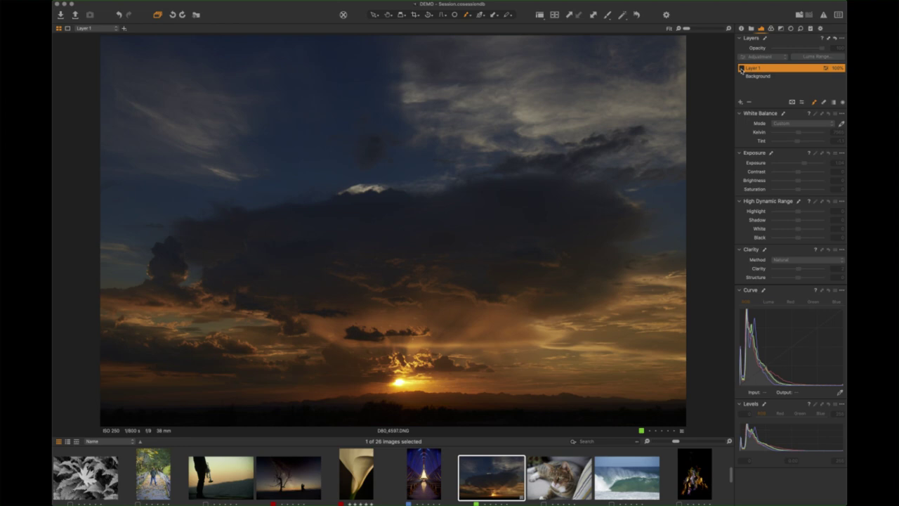
{"action": "left_click", "coordinate": [741, 68]}
{"action": "left_click", "coordinate": [742, 68]}
Add a second adjustment layer and start a new ray mask with a small brush dab on the sun.
{"action": "left_click", "coordinate": [741, 102]}
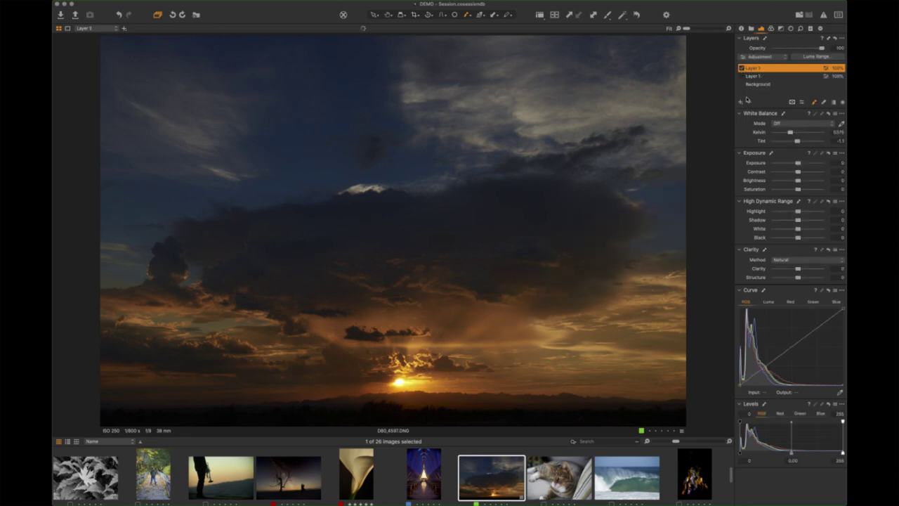
{"action": "right_click", "coordinate": [414, 274]}
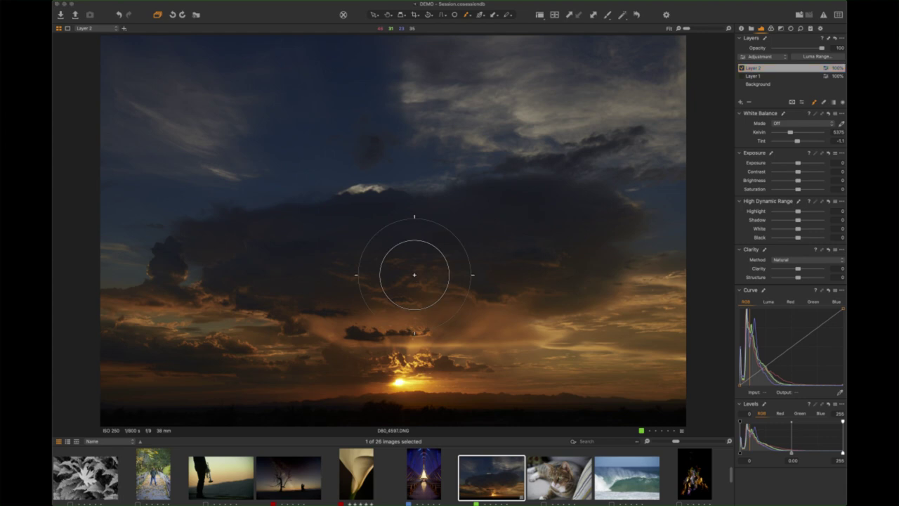
{"action": "left_click", "coordinate": [433, 294]}
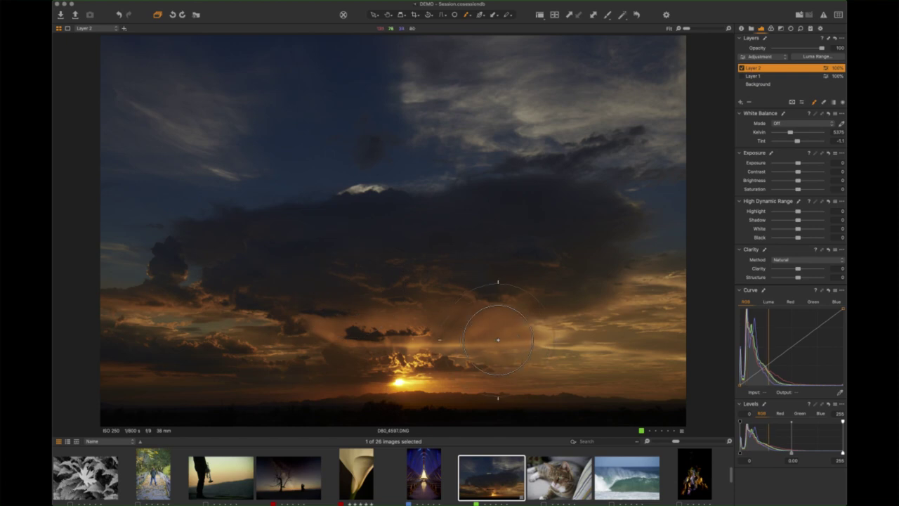
{"action": "key", "text": "bracketleft"}
{"action": "key", "text": "bracketleft"}
{"action": "key", "text": "bracketleft"}
{"action": "key", "text": "bracketleft"}
{"action": "left_click", "coordinate": [400, 382]}
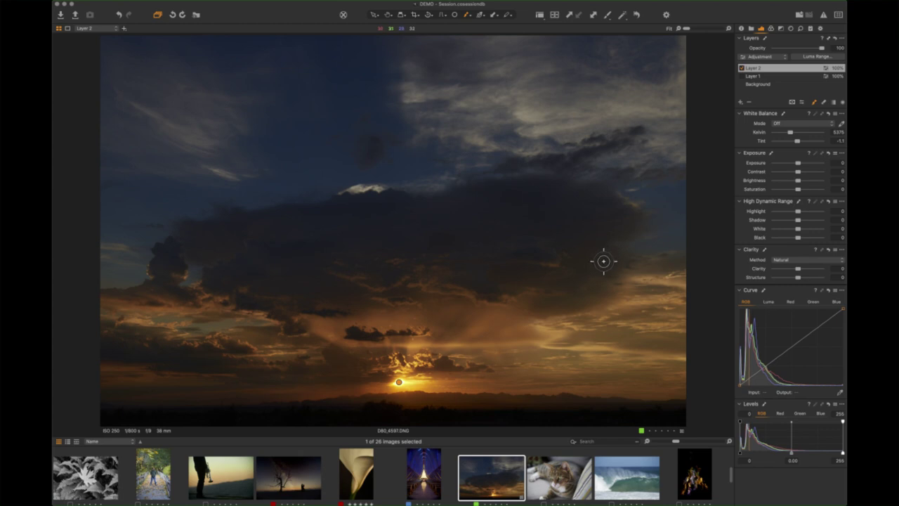
Enlarge the brush and extend the mask from the sun in a widening straight ray past the photo's upper-right edge.
{"action": "key", "text": "bracketright"}
{"action": "key", "text": "bracketright"}
{"action": "key", "text": "bracketright"}
{"action": "key", "text": "bracketright"}
{"action": "key", "text": "bracketright"}
{"action": "key", "text": "bracketright"}
{"action": "key", "text": "bracketright"}
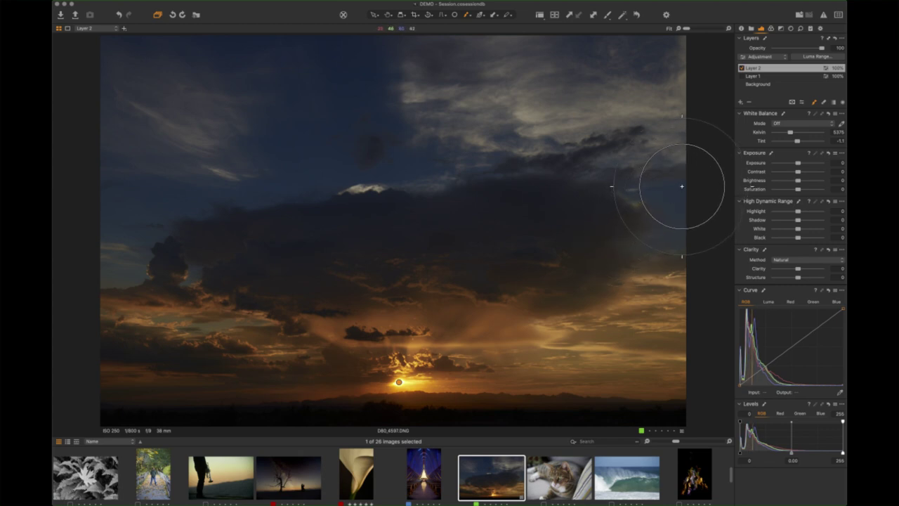
{"action": "left_click", "coordinate": [713, 181], "text": "shift"}
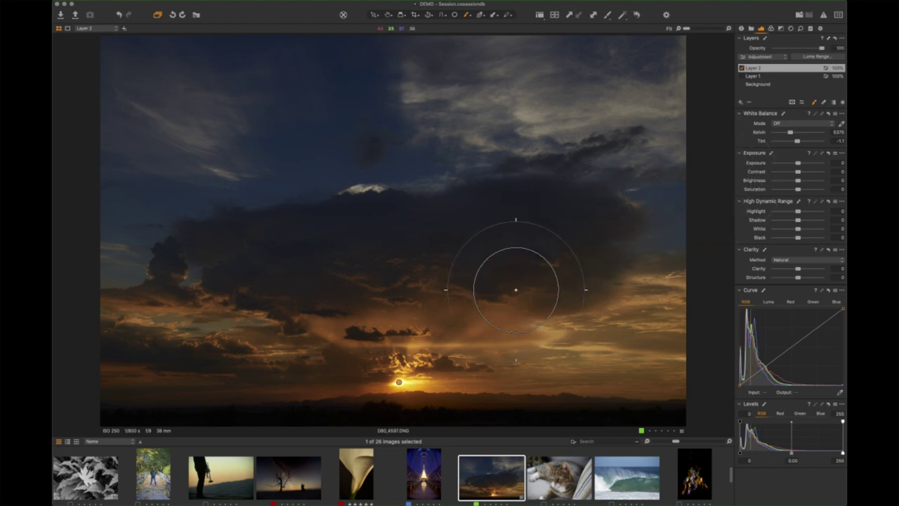
{"action": "key", "text": "m"}
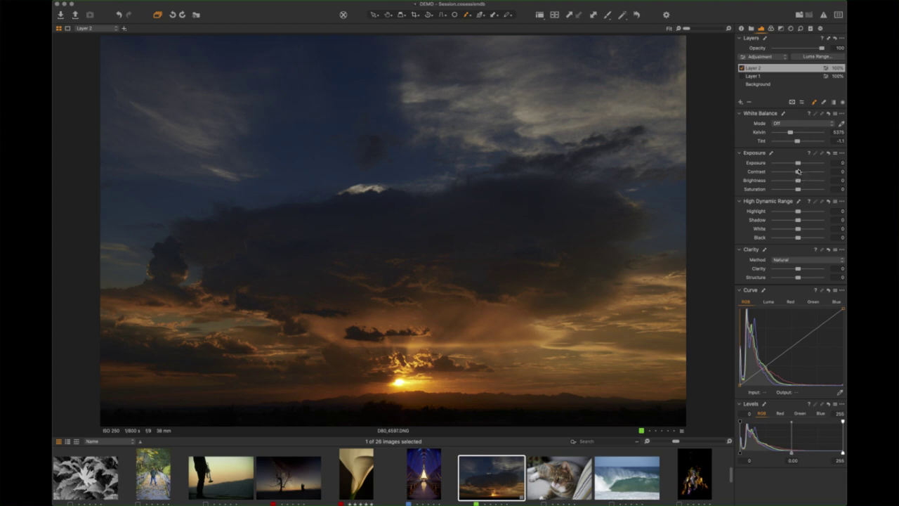
Set Layer 2's exposure to -0.17 and clarity to 100, and switch Layer 1 back on.
{"action": "left_click_drag", "start_coordinate": [798, 163], "coordinate": [799, 164]}
{"action": "left_click_drag", "start_coordinate": [803, 268], "coordinate": [860, 279]}
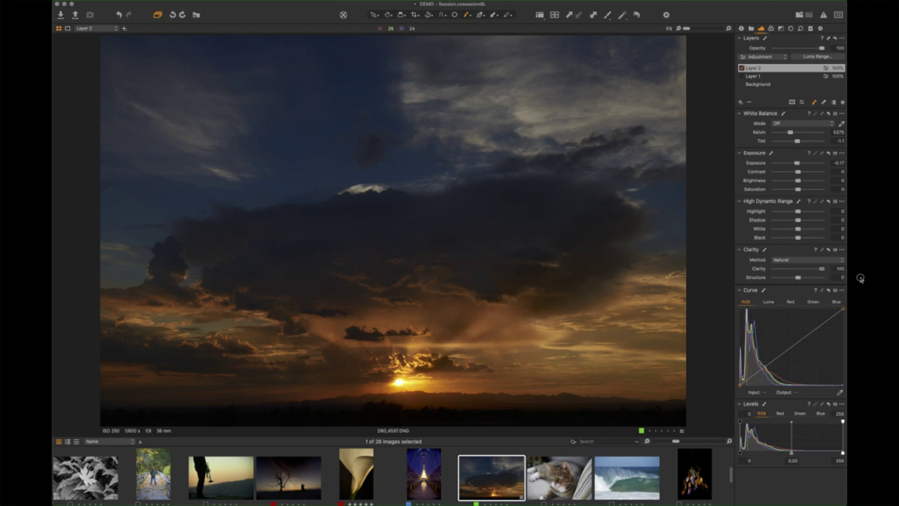
{"action": "left_click_drag", "start_coordinate": [814, 272], "coordinate": [849, 275]}
{"action": "left_click", "coordinate": [743, 76]}
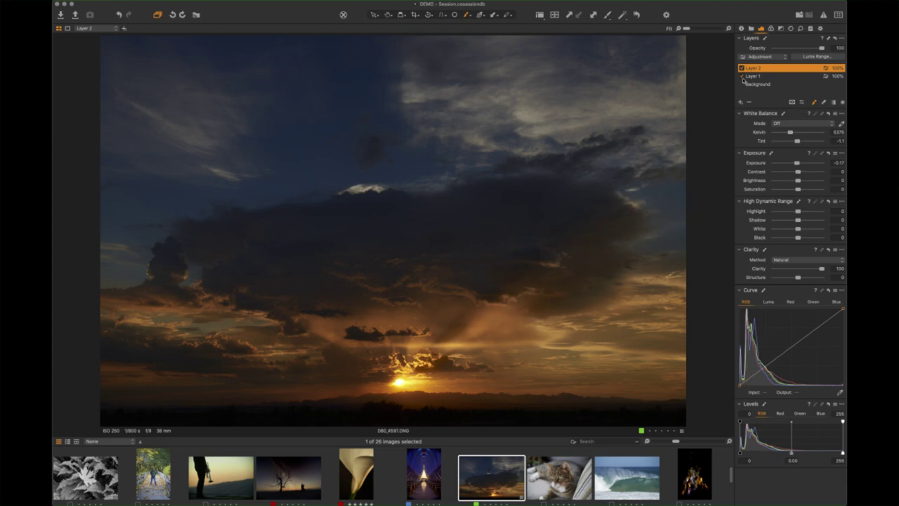